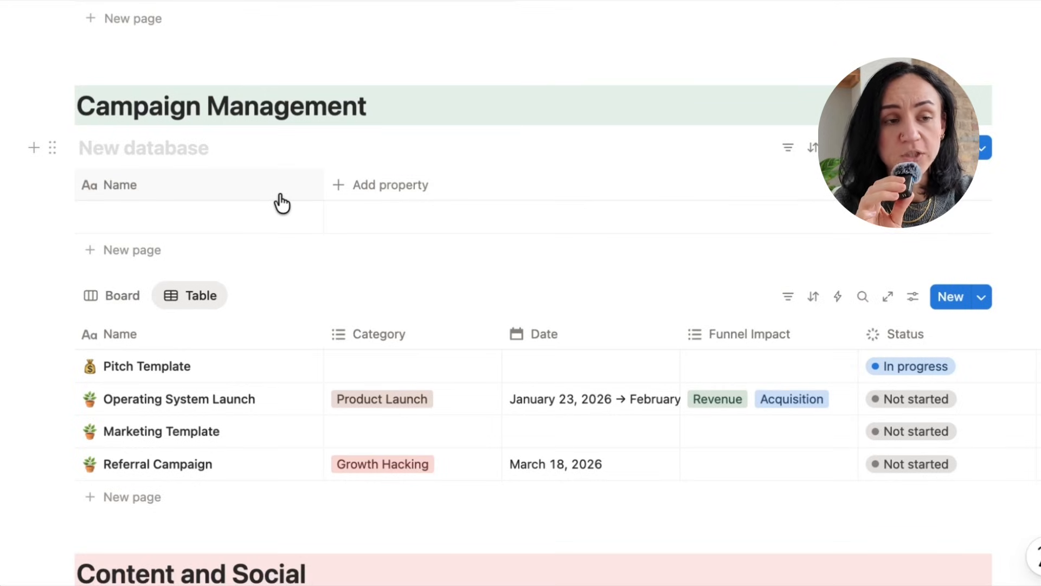
- Add a Status property to the new Campaign Management database and create an Idea option in its To-do group
left_click(360, 191)
left_click(385, 327)
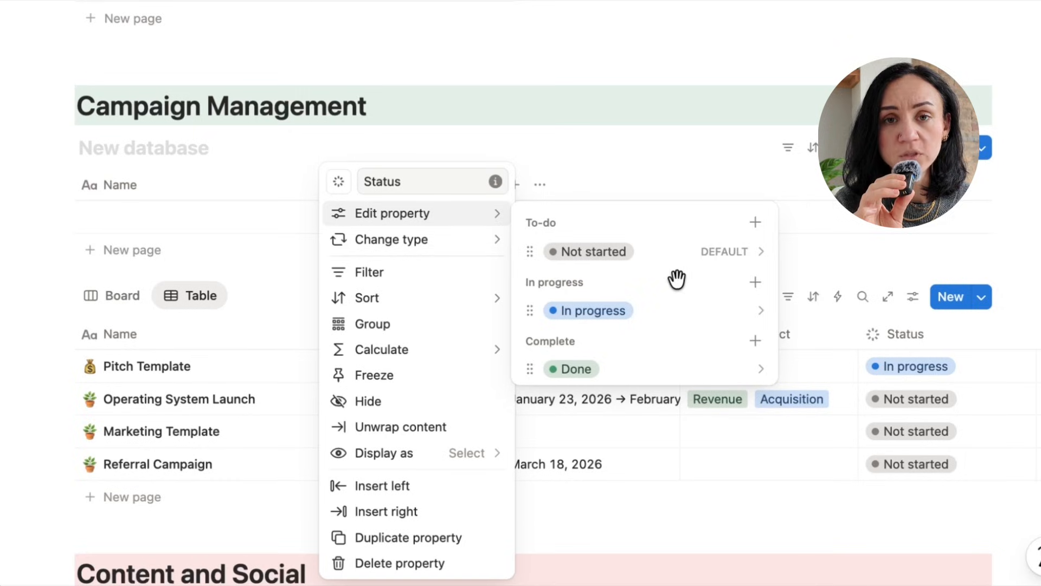
left_click(755, 230)
type("Idea")
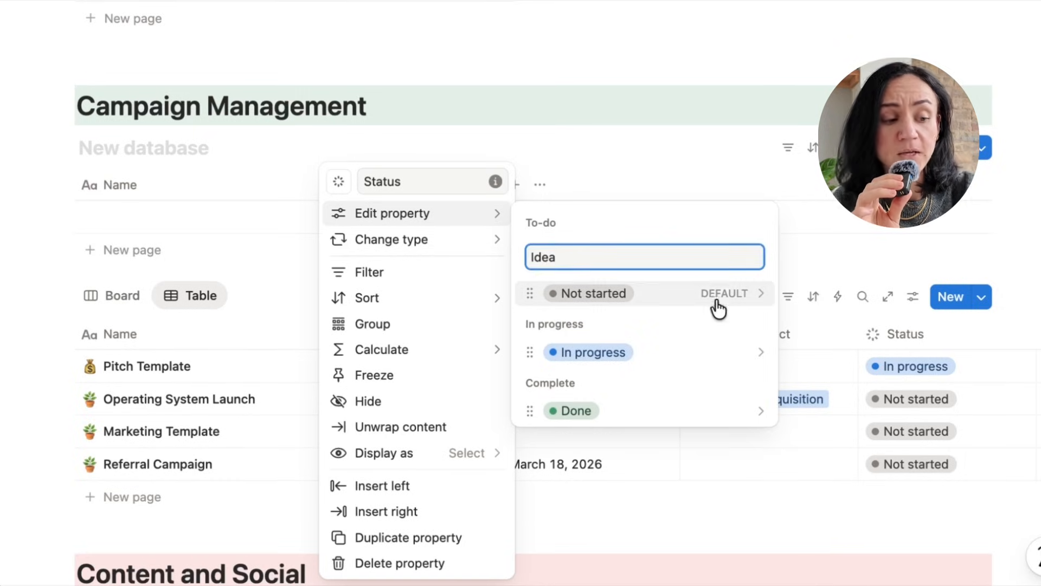
key("Return")
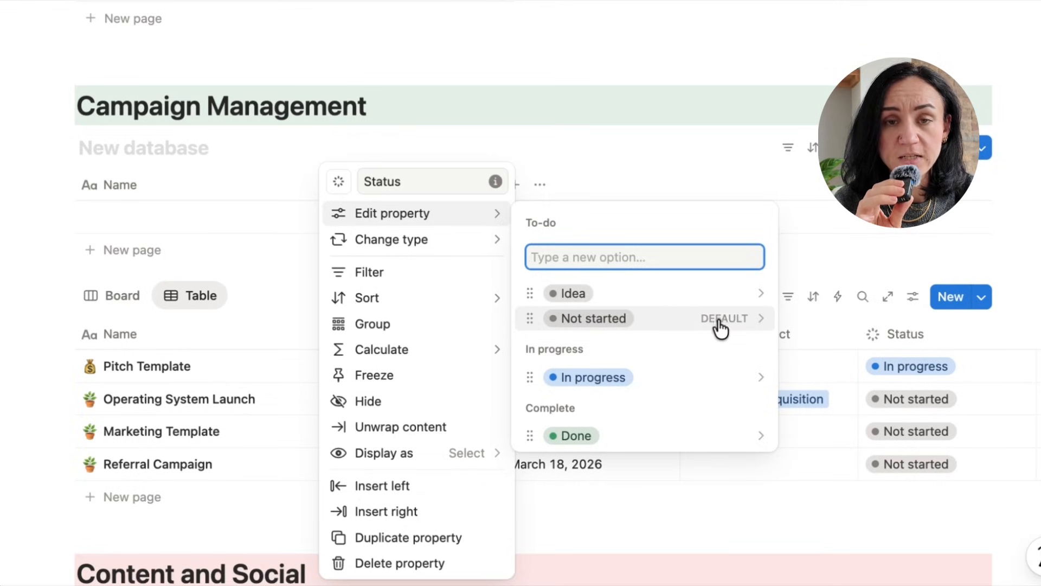
- Set the colour of the Idea status option to yellow and finish editing the Status property
left_click(743, 298)
left_click(757, 251)
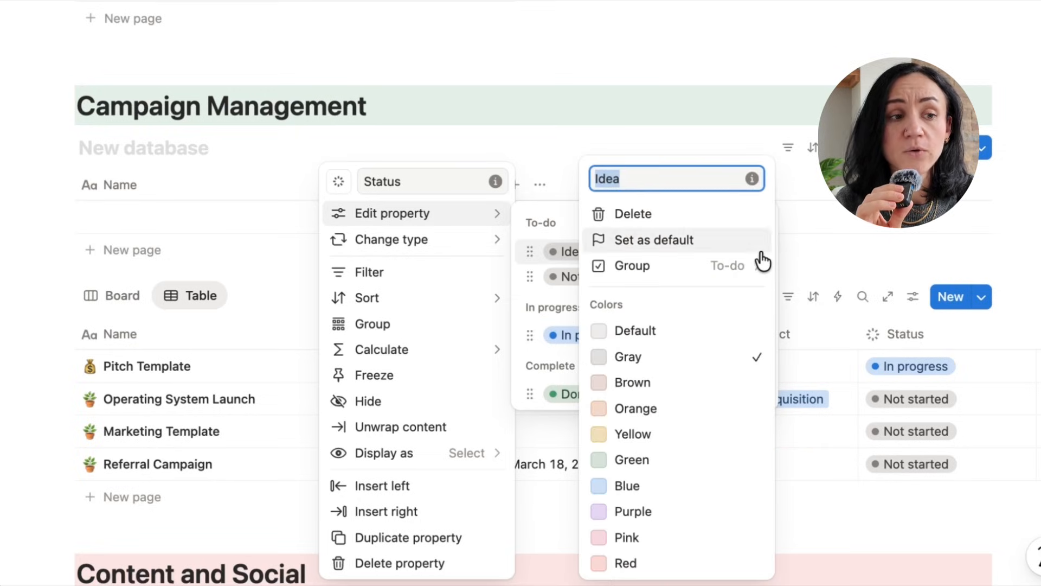
left_click(664, 434)
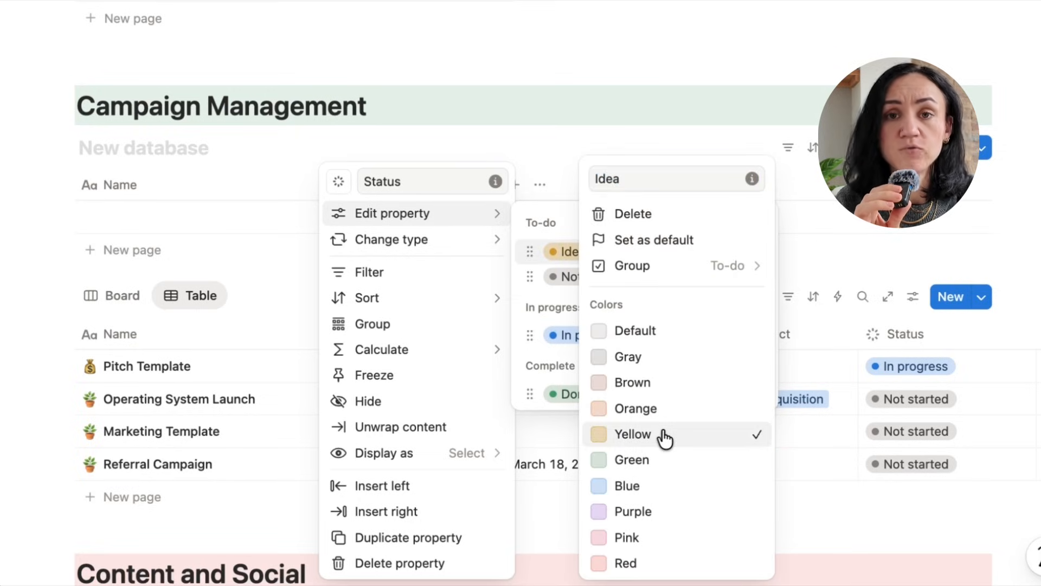
left_click(753, 69)
left_click(754, 70)
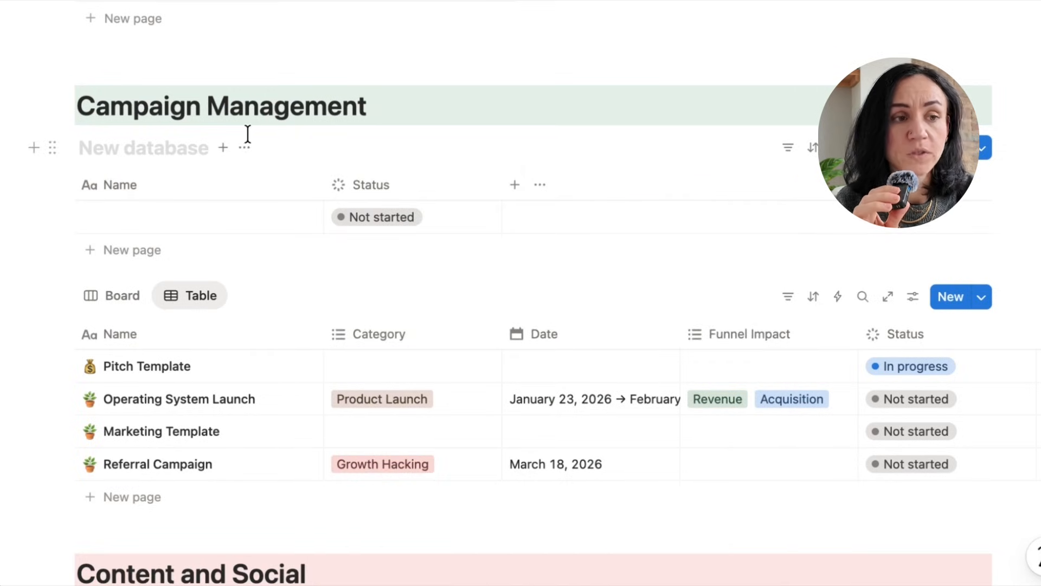
- Add a Priority select property to the new database with the options low, medium and high
left_click(515, 184)
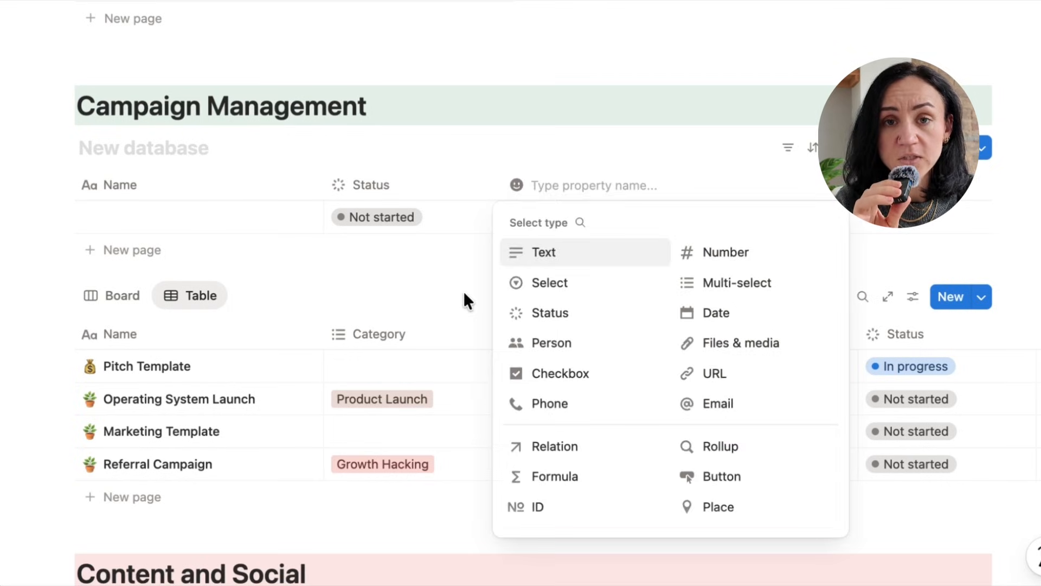
left_click(529, 282)
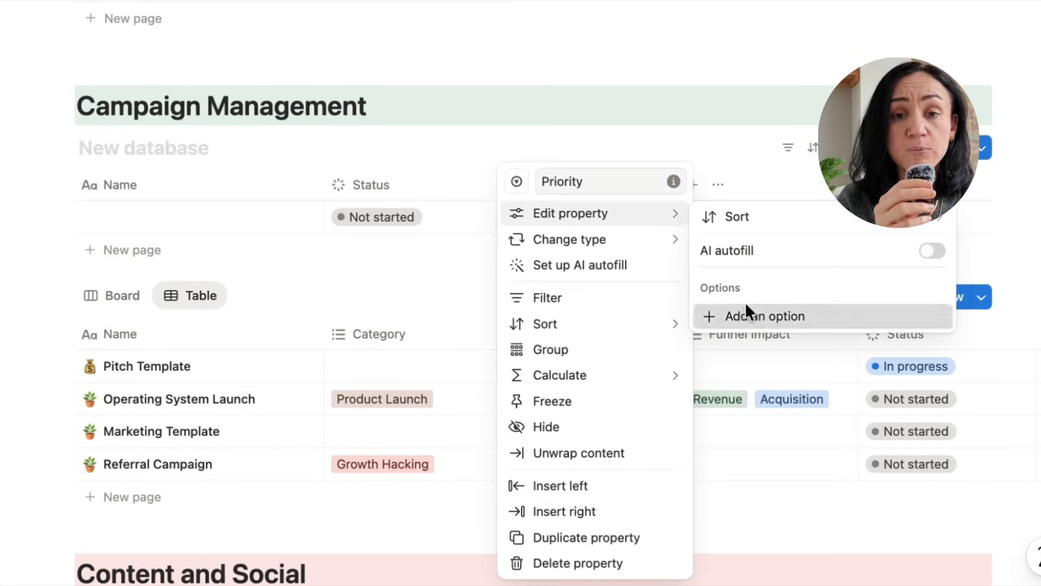
left_click(745, 301)
type("low")
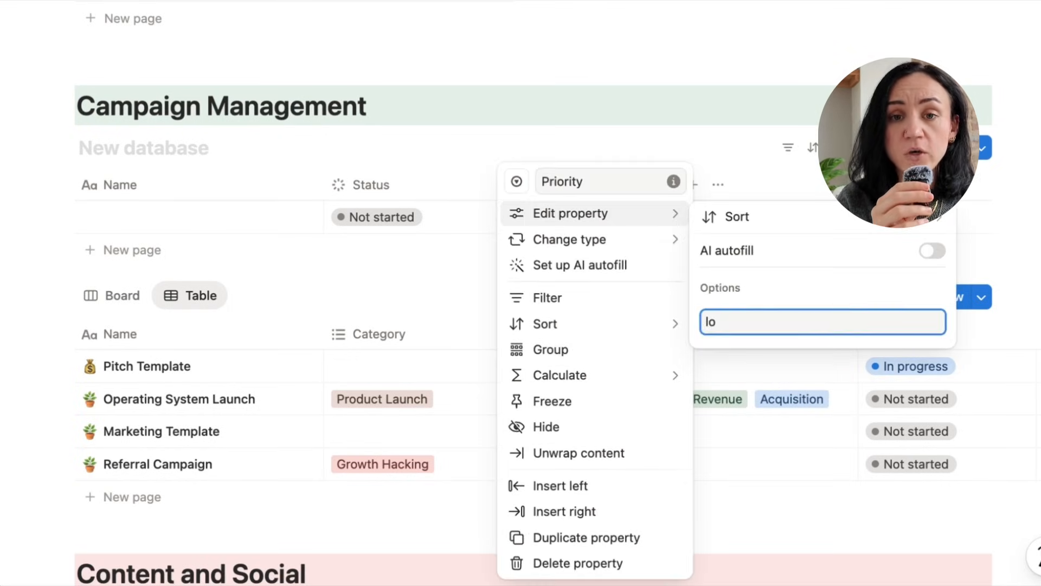
key("Return")
type("medium")
key("Return")
type("high")
key("Return")
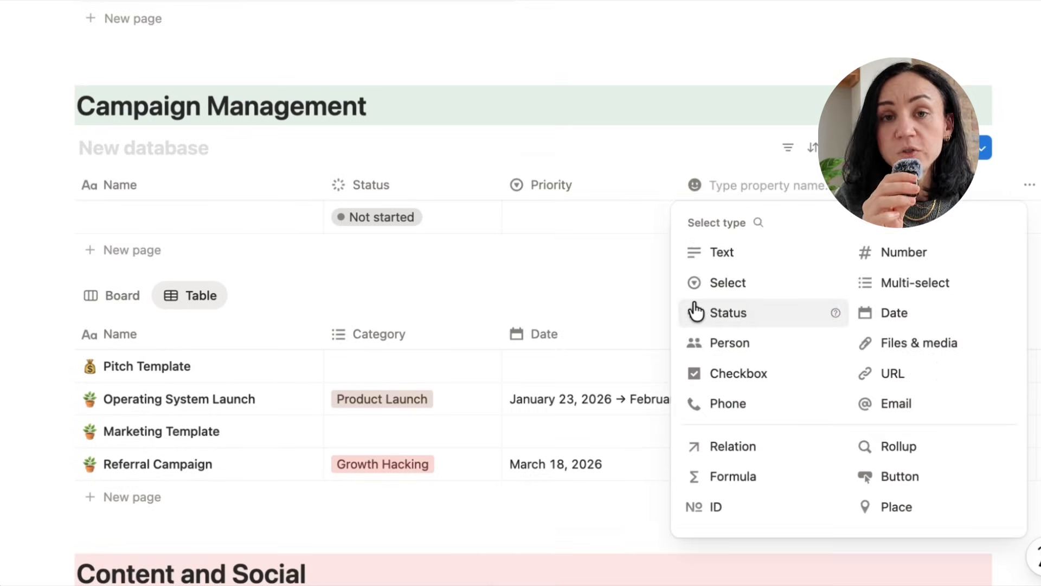
- Add a Date property and a Category multi-select property with the options Marketing, Content and Production
left_click(868, 313)
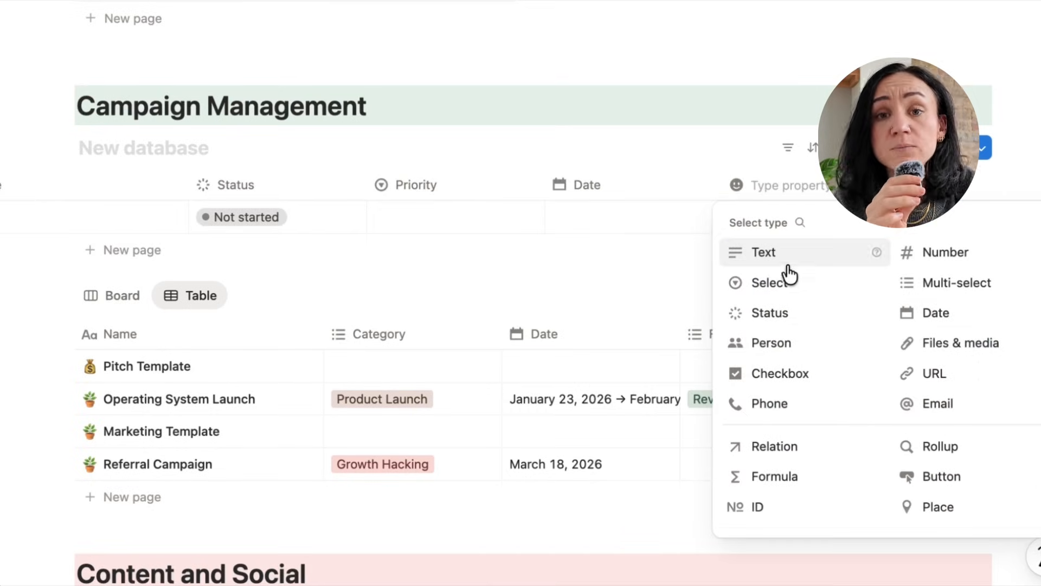
left_click(911, 283)
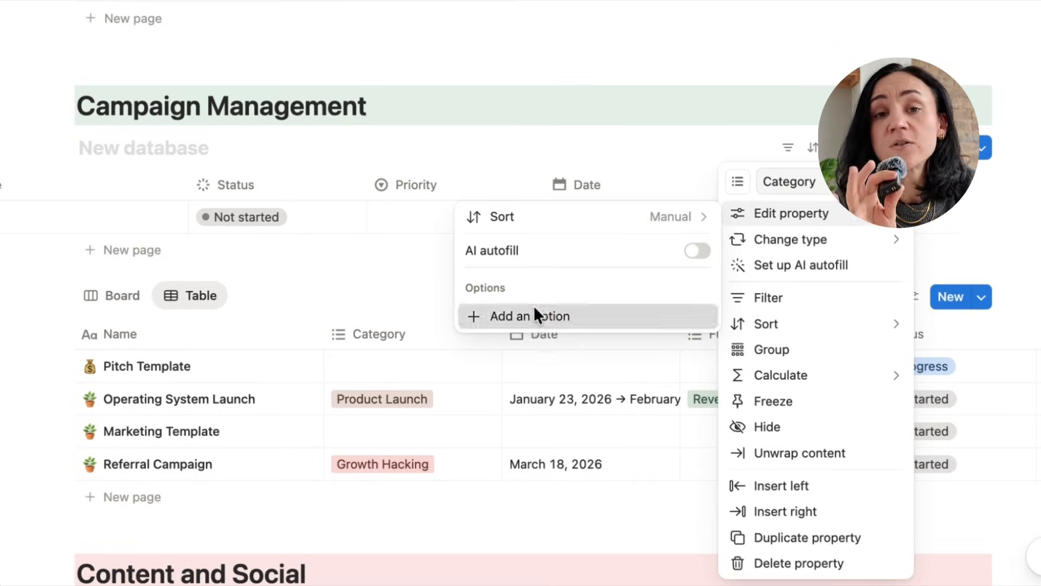
left_click(533, 314)
type("Marketing")
key("Return")
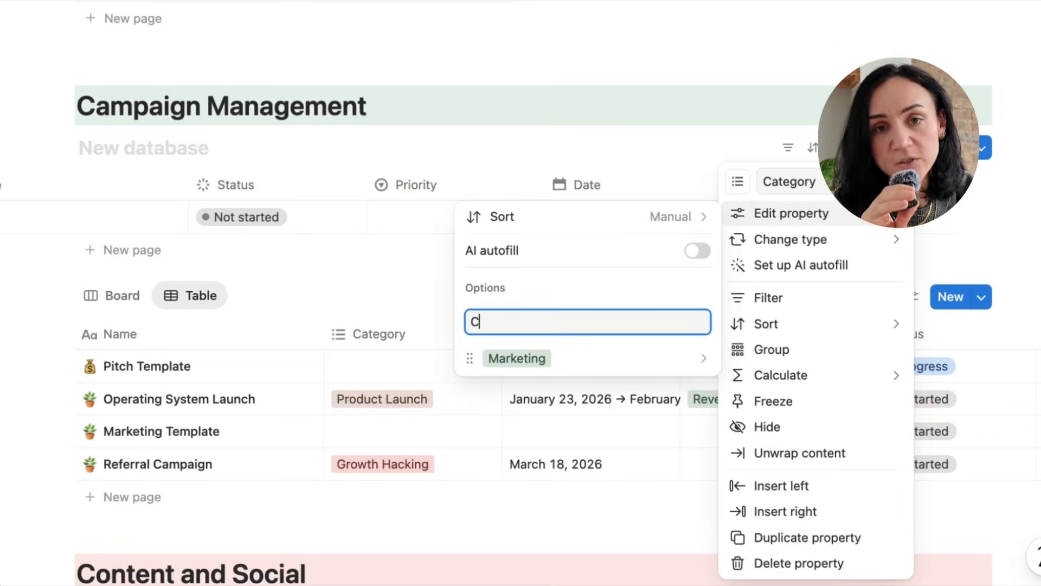
type("Content")
key("Return")
type("Production")
key("Return")
left_click(746, 244)
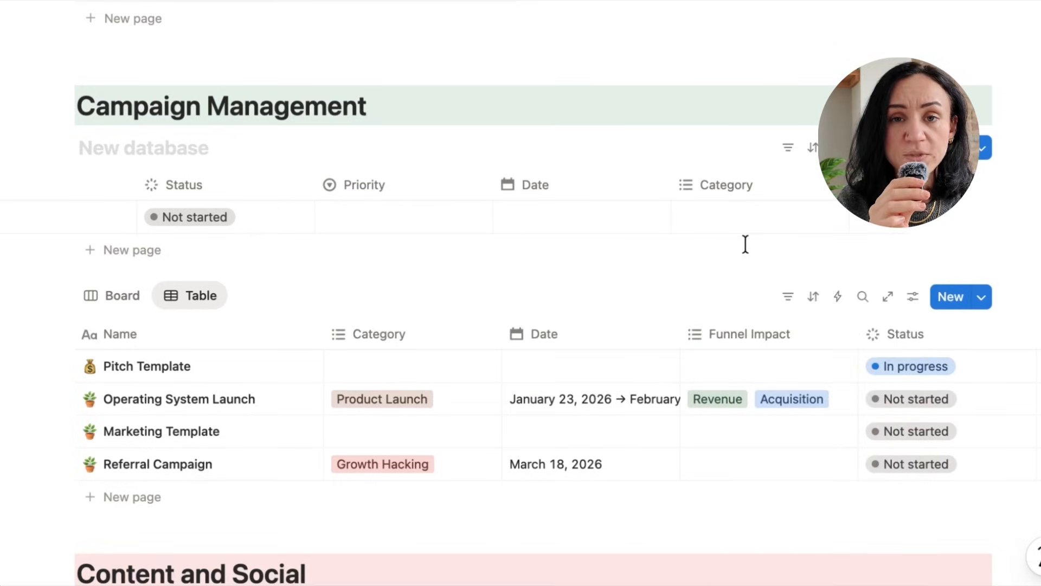
- Add a Person property to the new database and name it Accountable
left_click(866, 185)
left_click(772, 343)
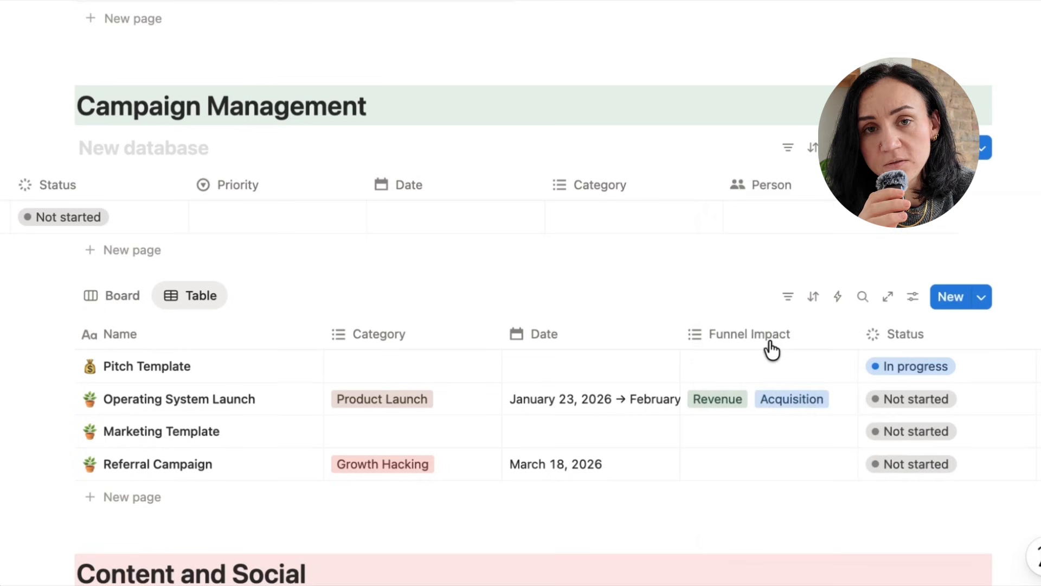
left_click(800, 187)
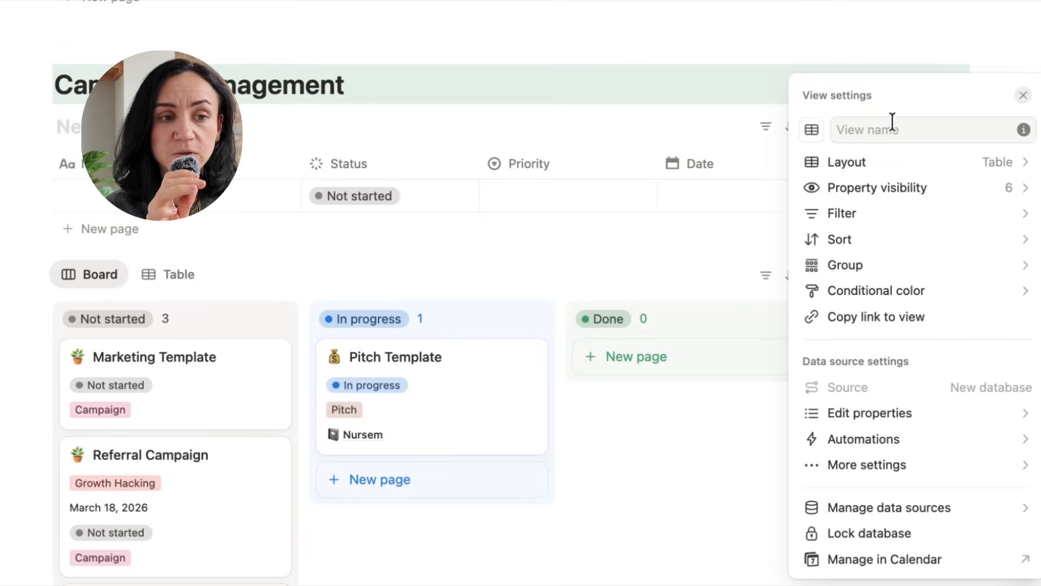
- Change the new database's view layout from table to Board
left_click(1014, 162)
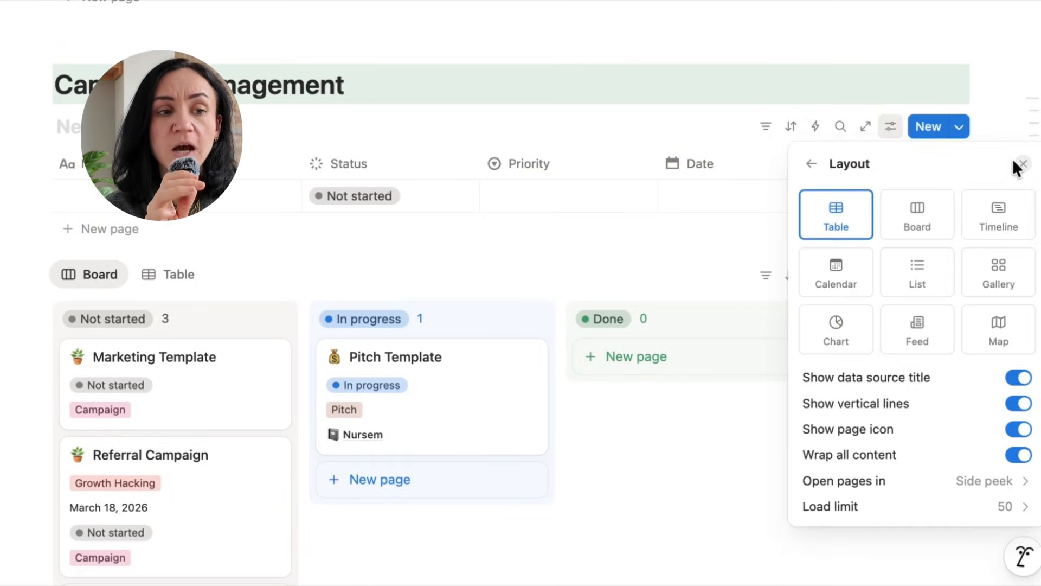
left_click(918, 208)
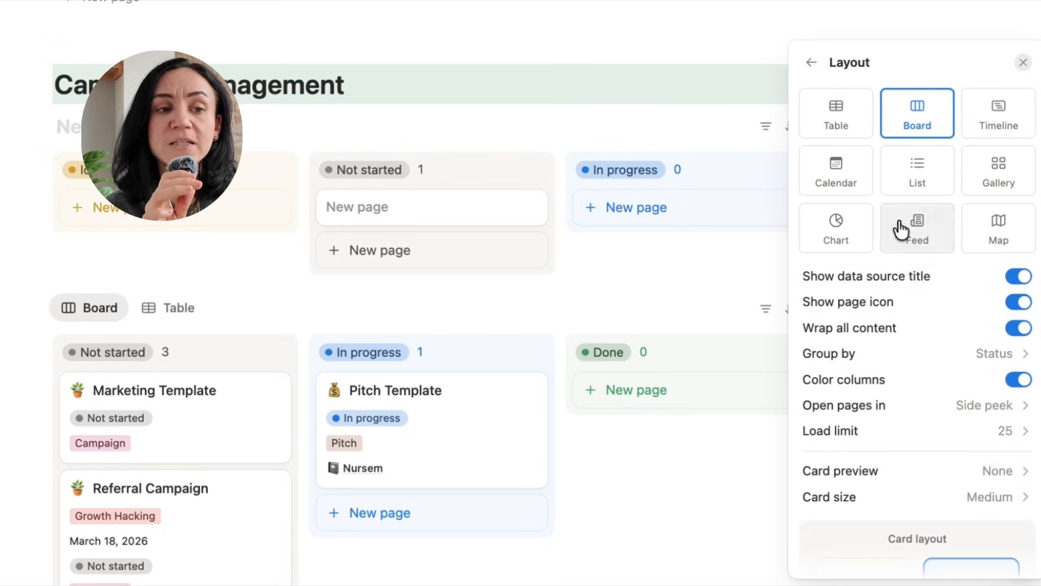
left_click(811, 62)
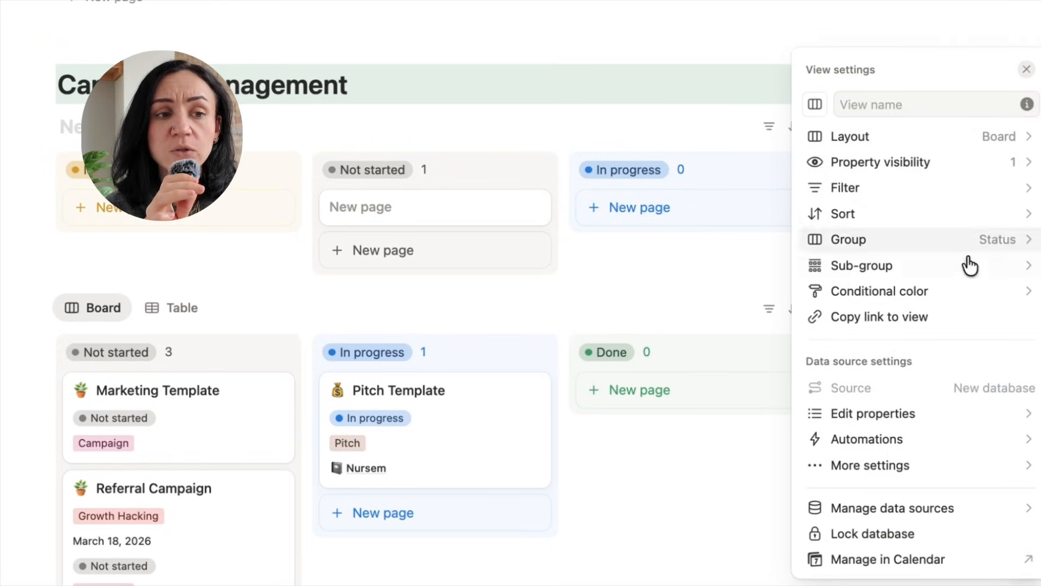
- Show all hidden properties on the new board's cards
left_click(1027, 163)
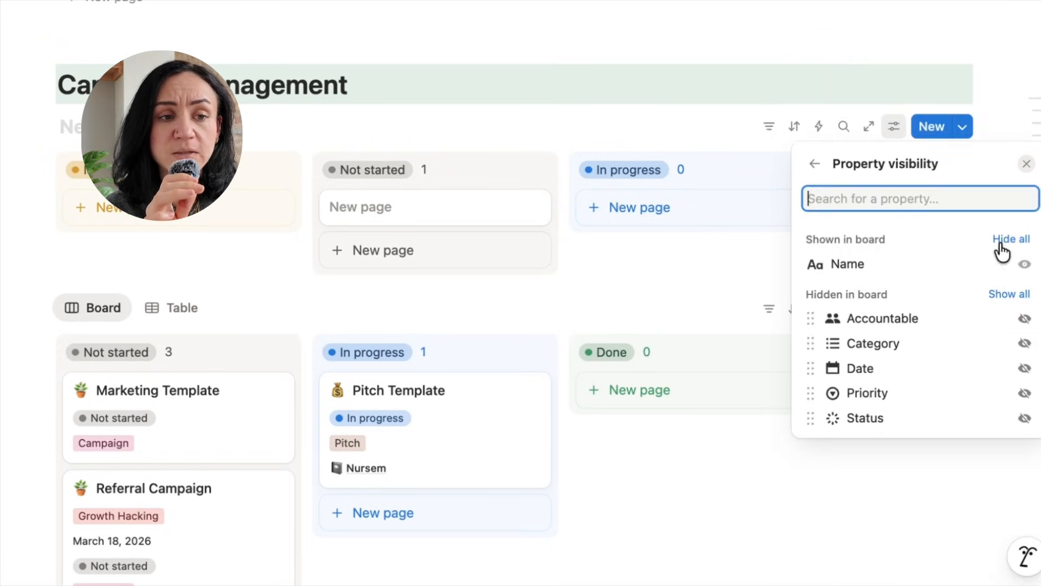
left_click(1006, 295)
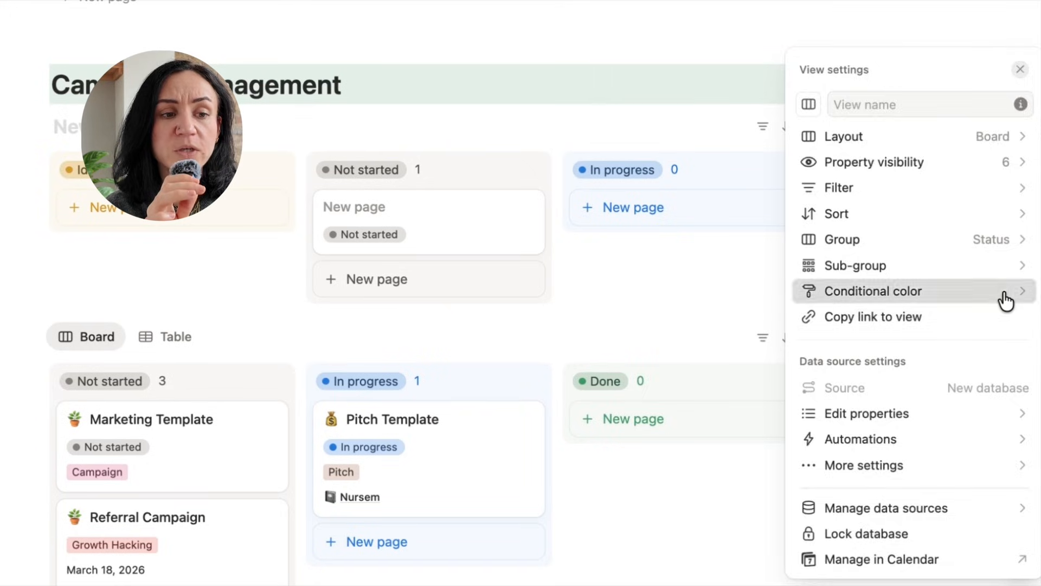
left_click(1003, 291)
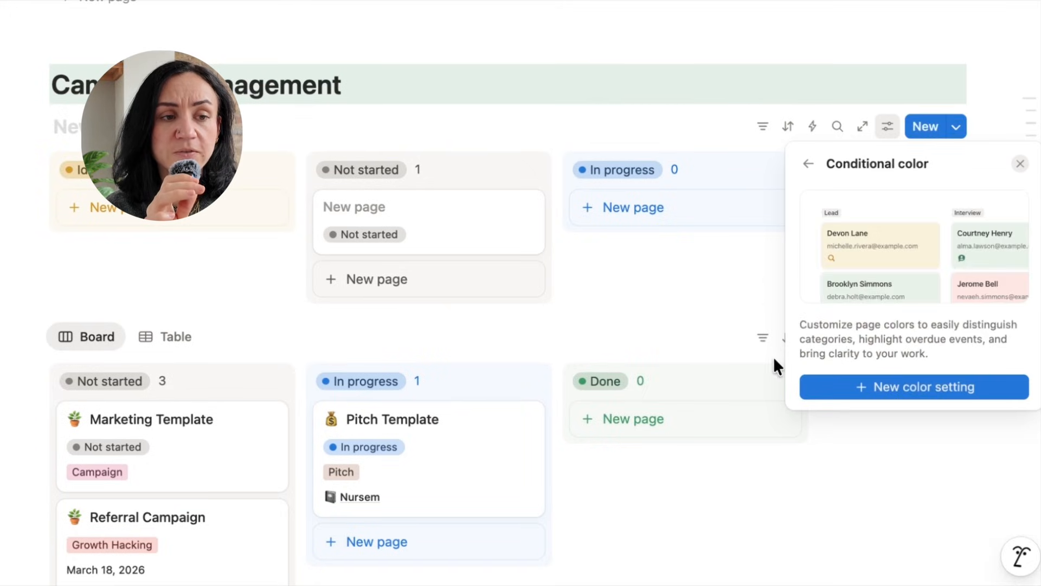
left_click(808, 164)
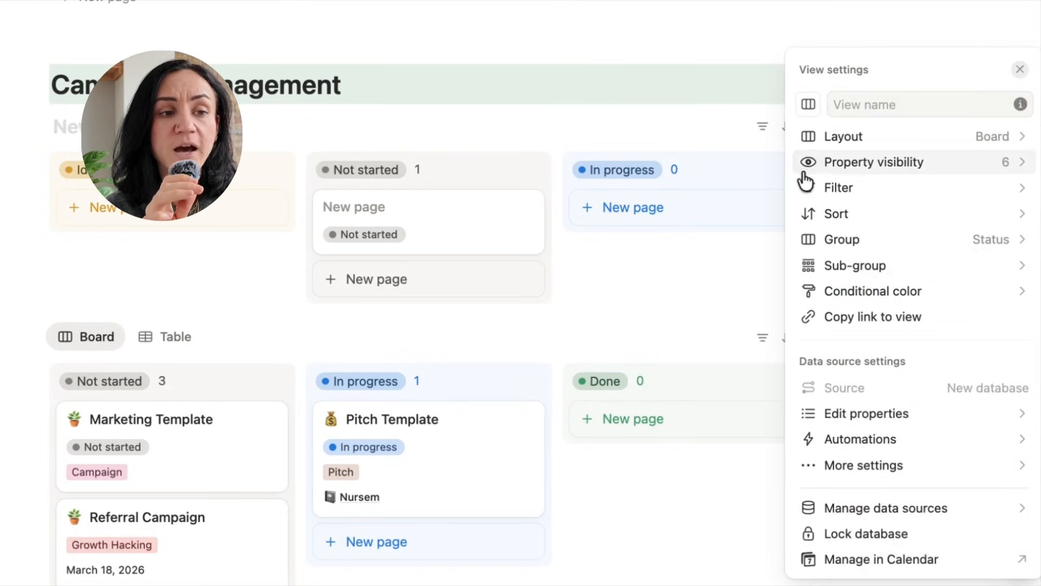
- Reorder the new board's status groups so that Not started comes before Idea
left_click(1015, 239)
left_click_drag(803, 402, 804, 370)
left_click(687, 180)
left_click_drag(714, 159, 677, 179)
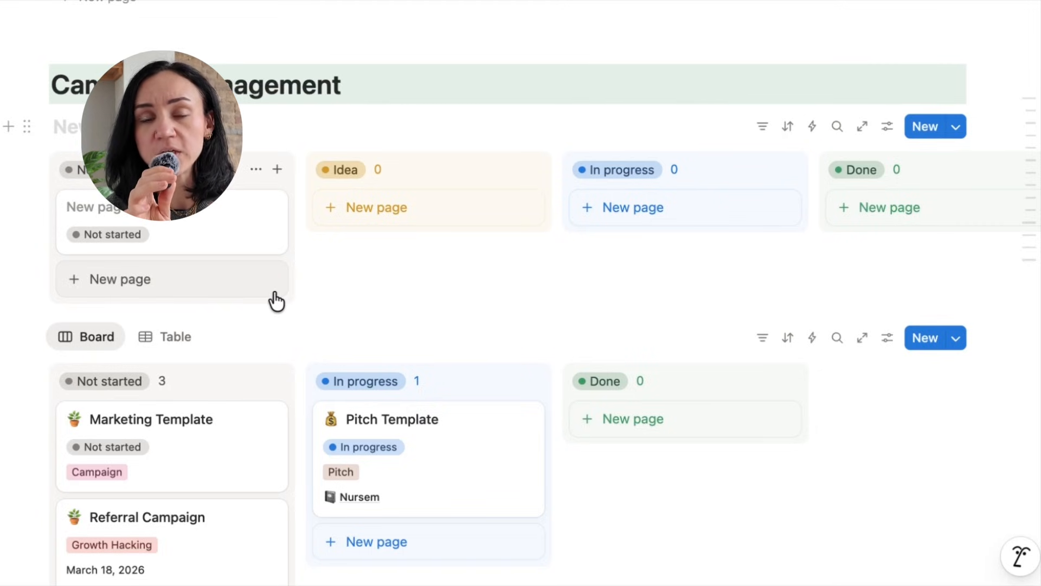
- Sort the existing campaign board below by Date in ascending order and save the sort for everyone
scroll(635, 379, "down", 5)
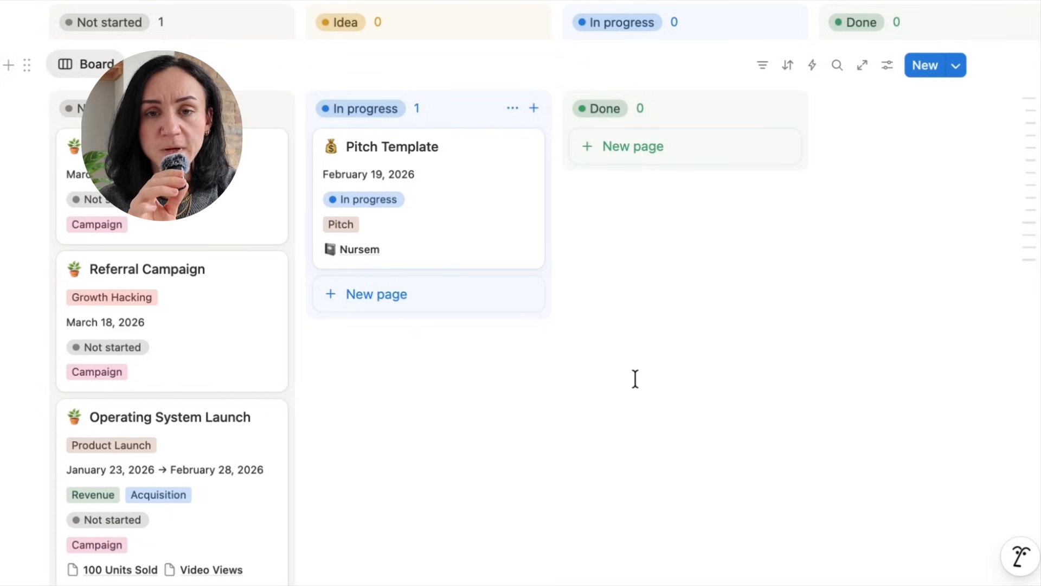
left_click(789, 65)
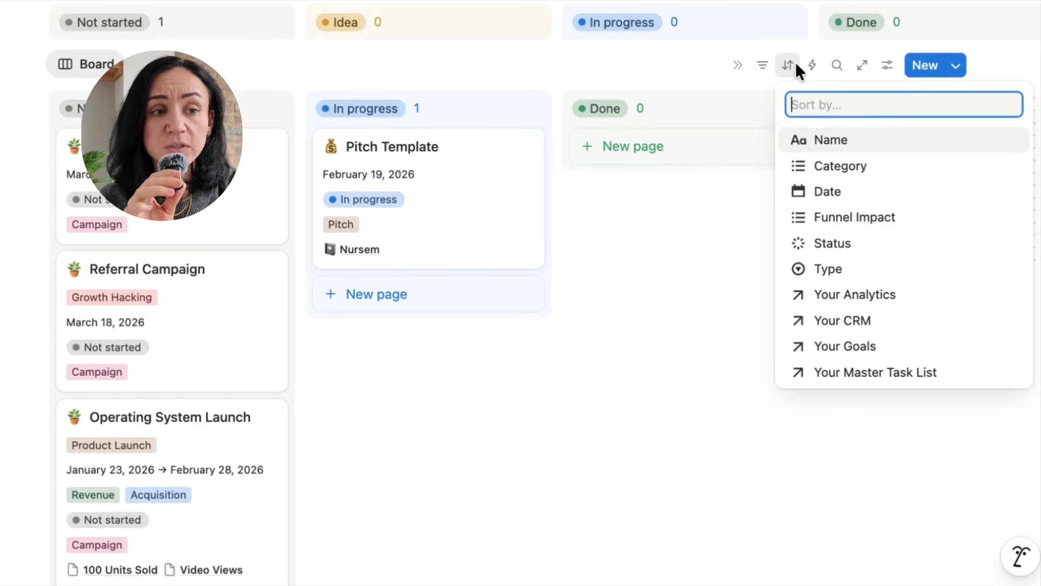
left_click(828, 190)
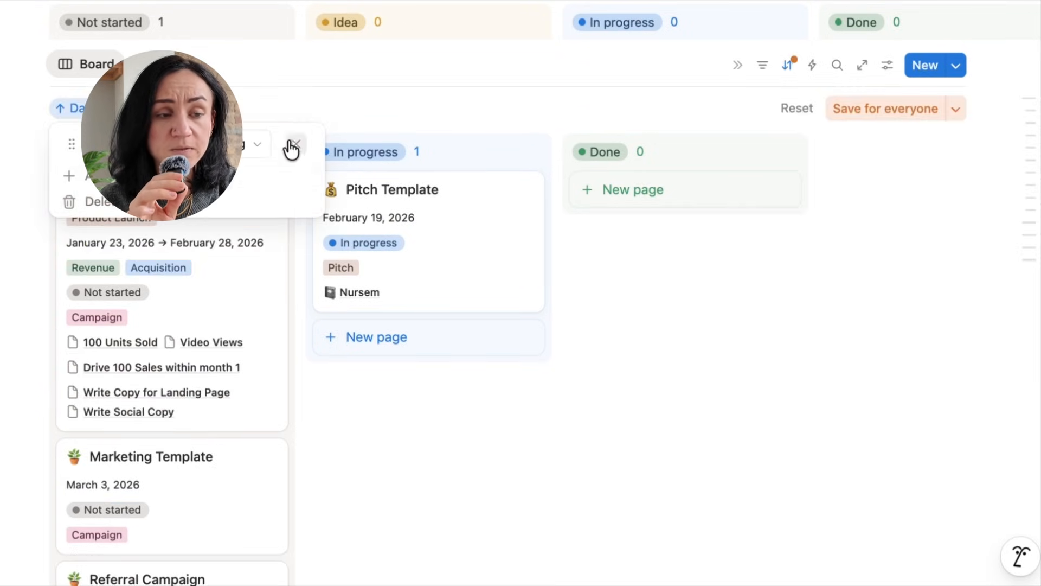
left_click(844, 110)
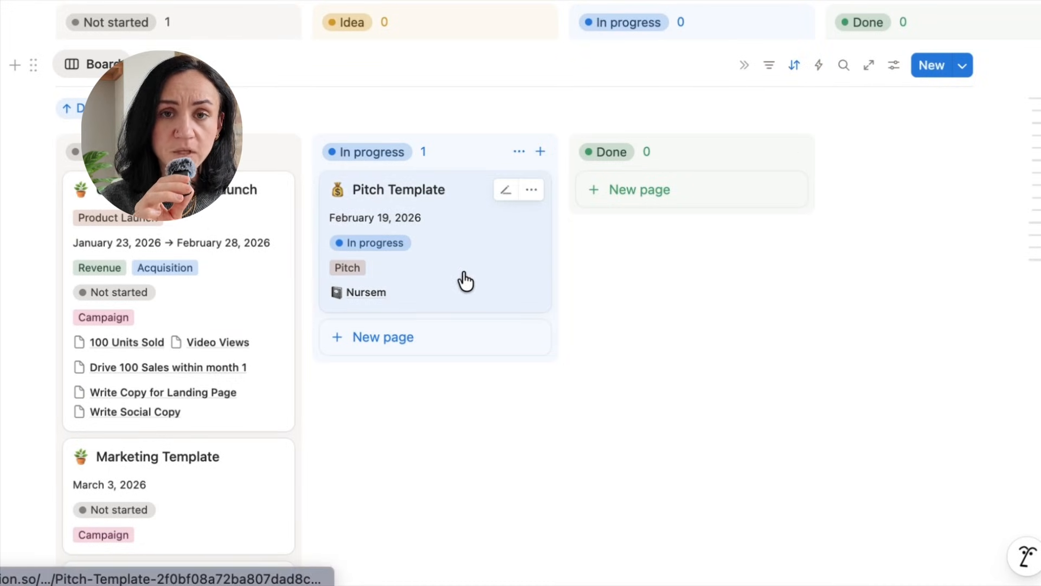
- Examine the Pitch Template page's properties and its Overview, Success Metrics, Content and To-Do's and Tasks sections, and return to the board
left_click(447, 251)
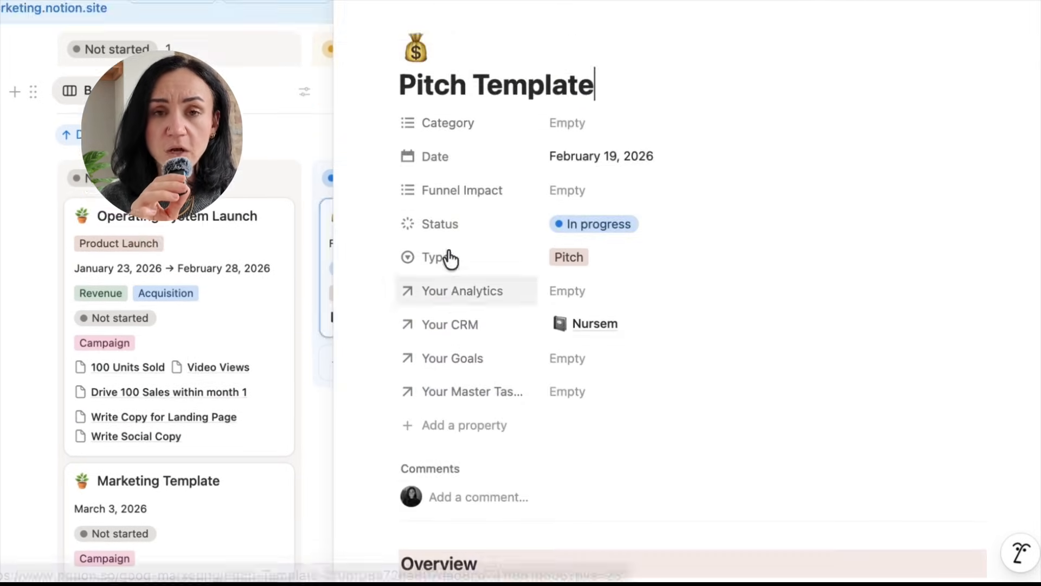
scroll(703, 396, "down", 5)
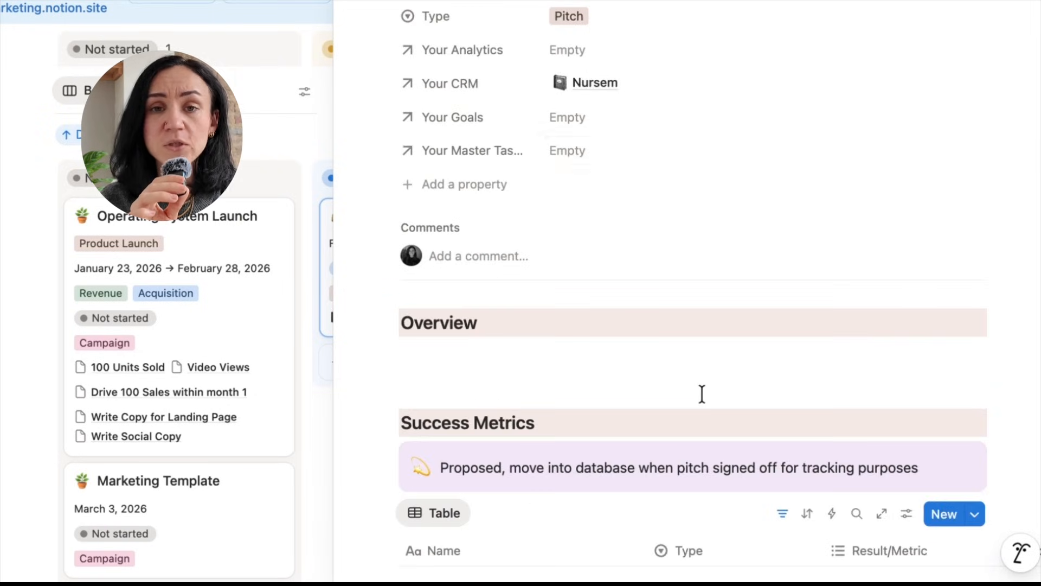
scroll(701, 394, "down", 8)
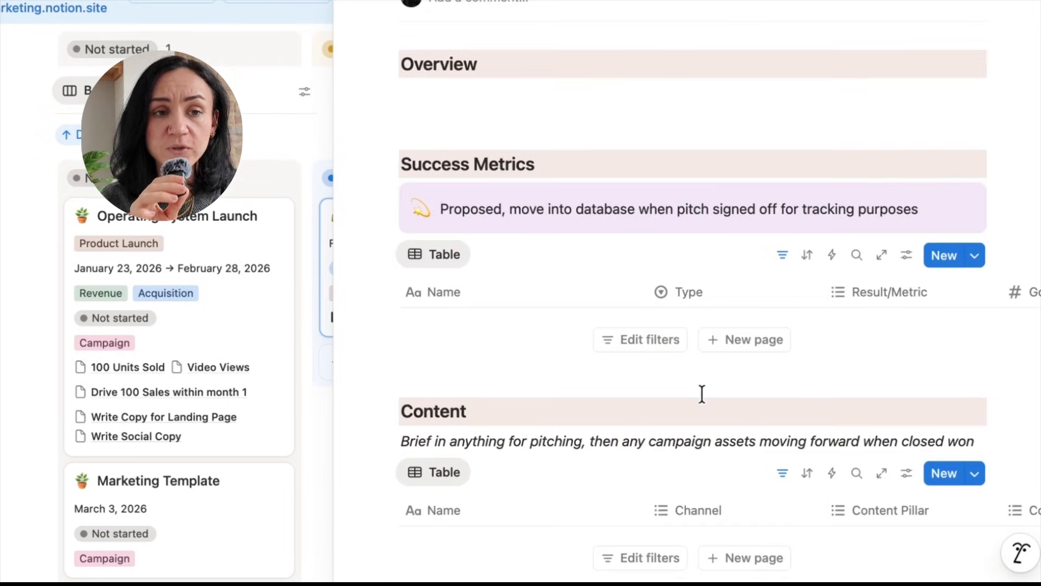
scroll(701, 394, "up", 10)
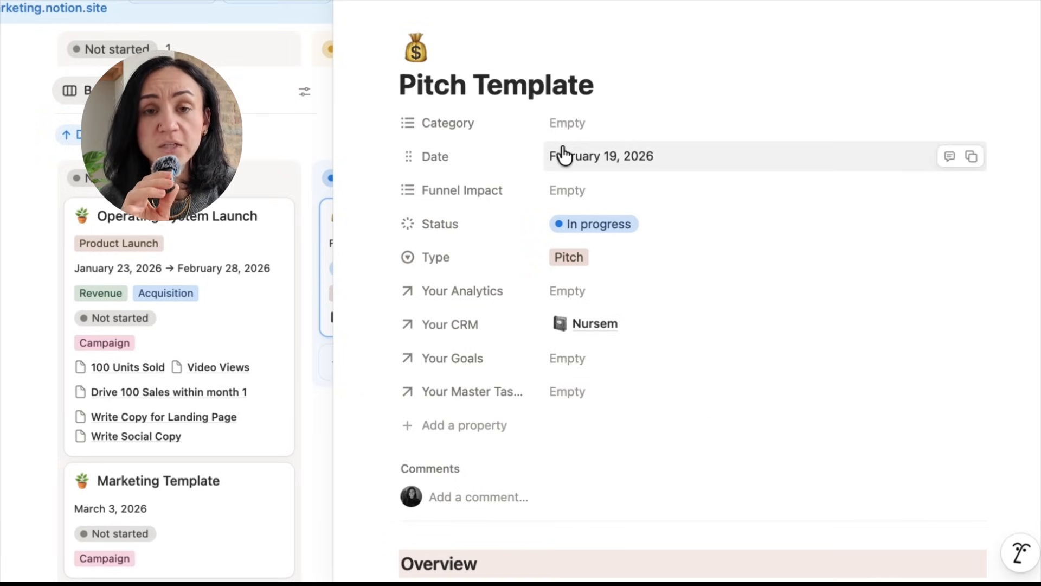
scroll(563, 155, "down", 8)
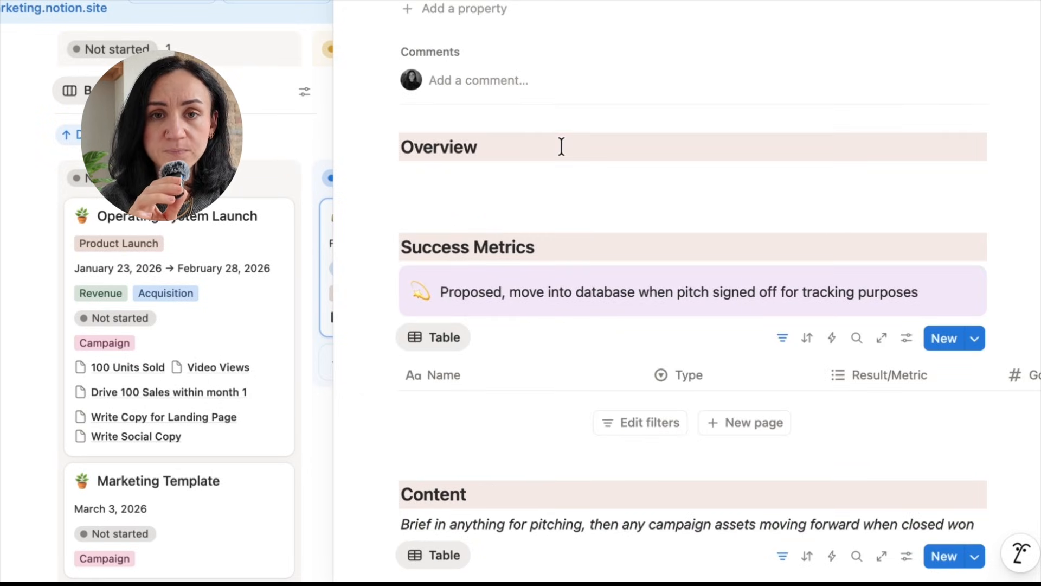
scroll(563, 147, "down", 4)
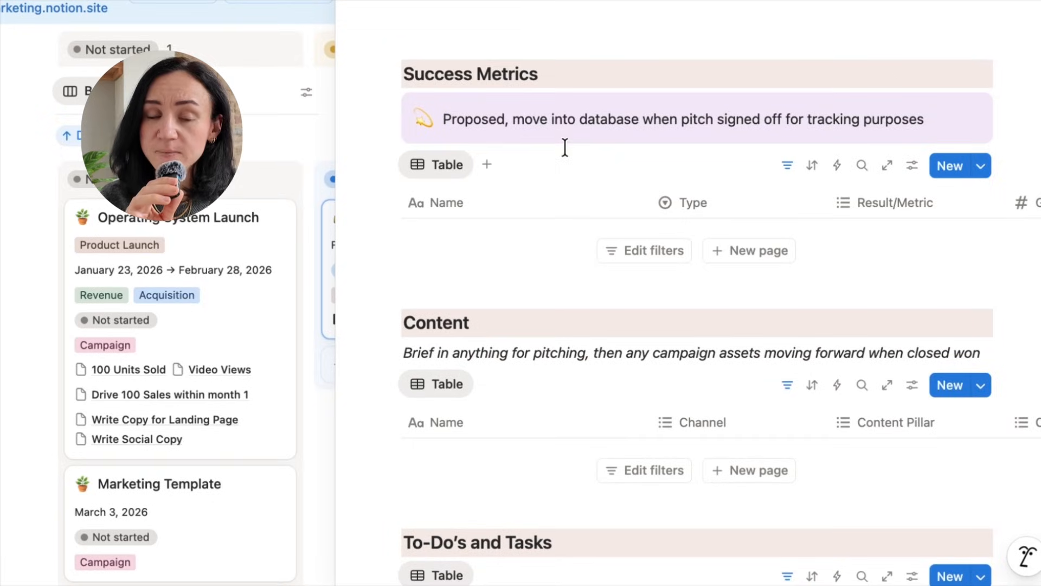
scroll(564, 147, "down", 5)
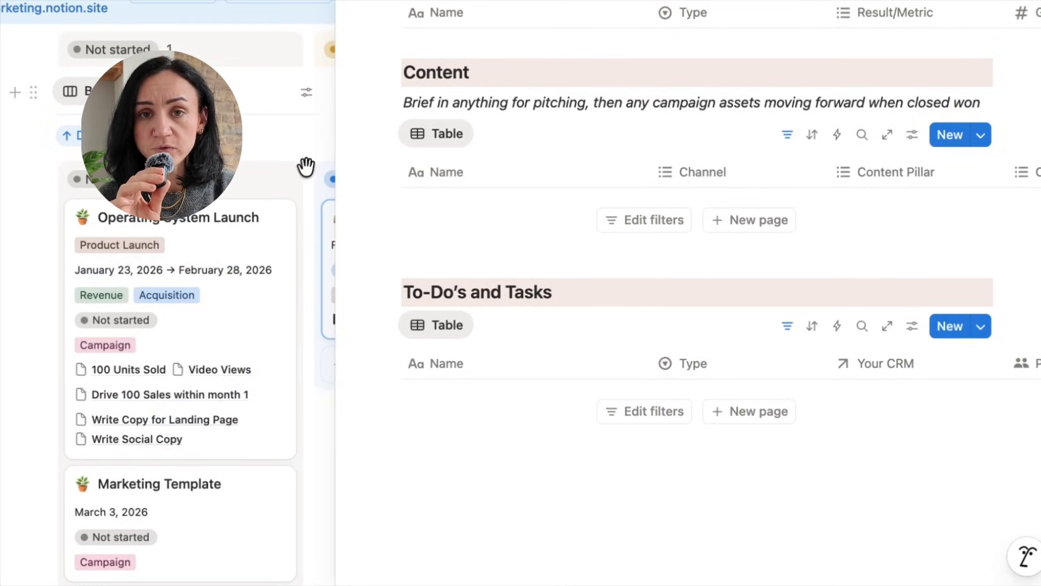
left_click(301, 161)
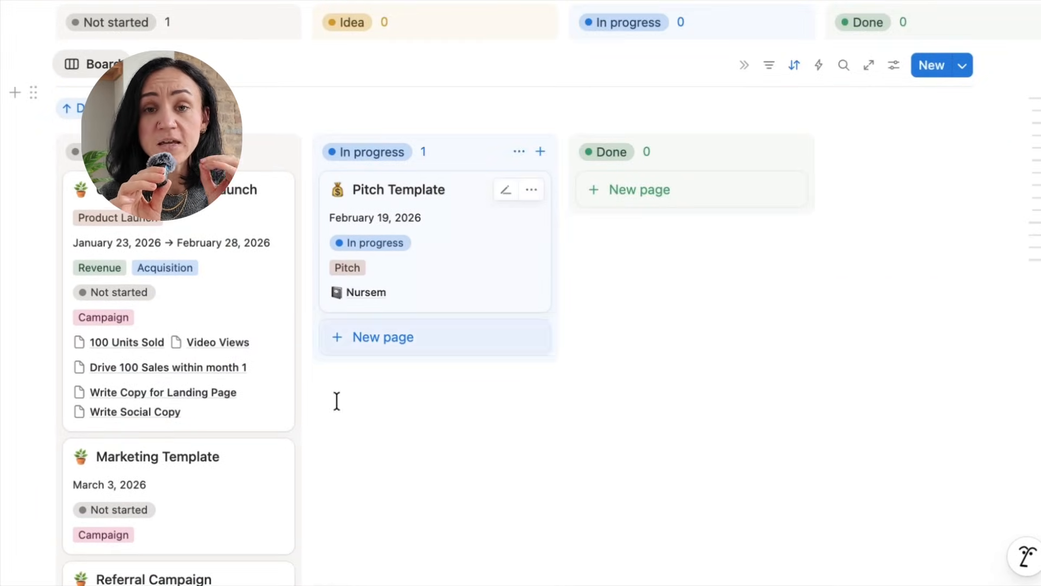